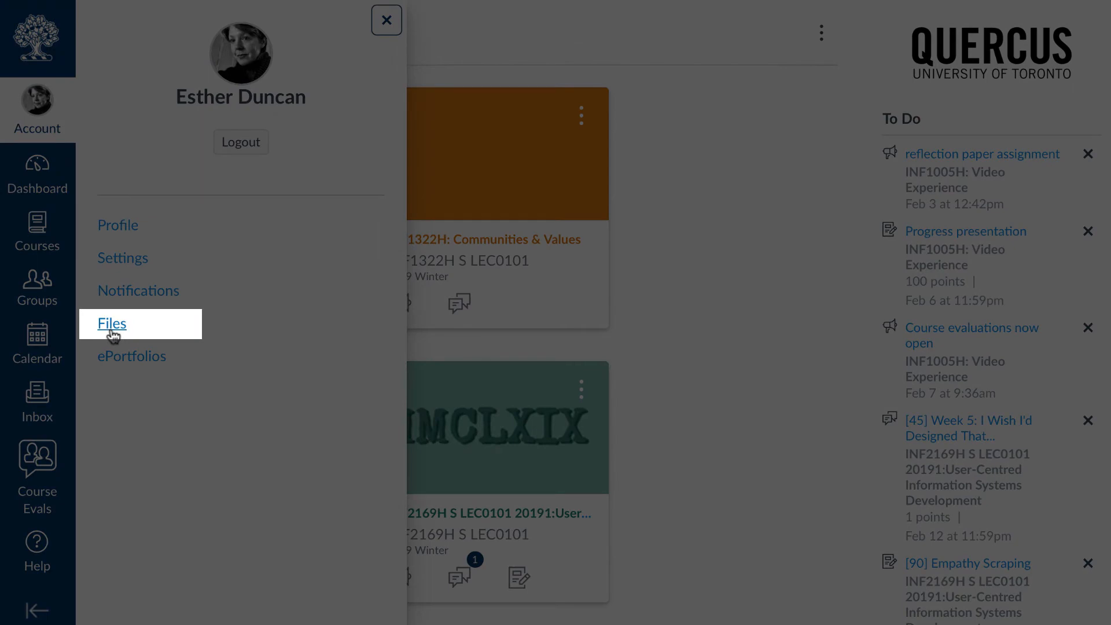
# Create a folder named images in the account's personal files.
pyautogui.click(111, 324)
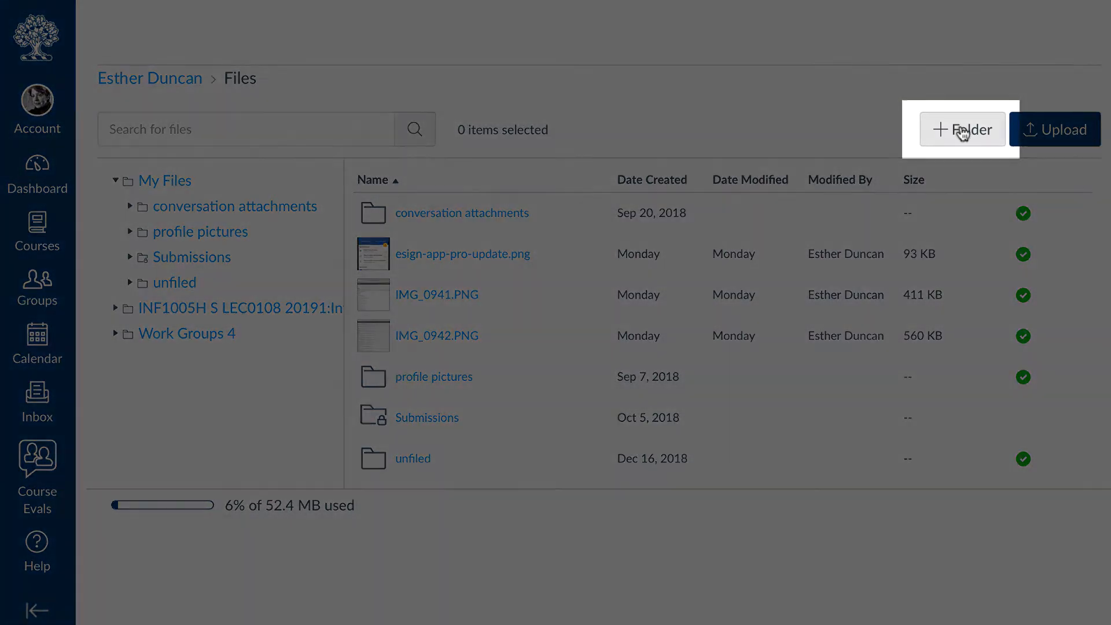
pyautogui.click(961, 131)
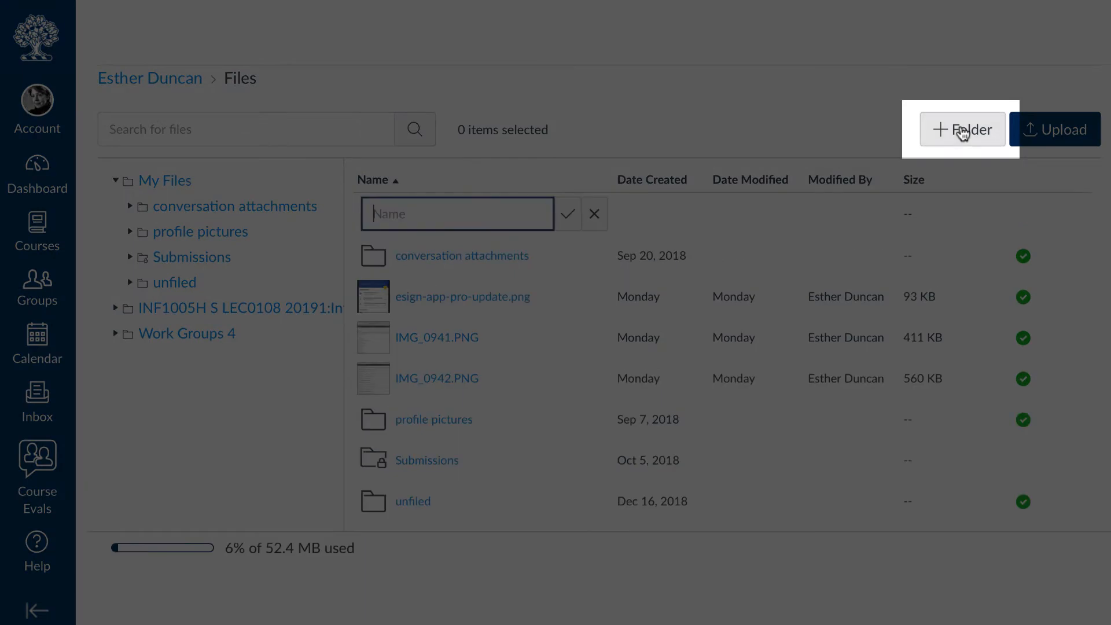
pyautogui.write('images')
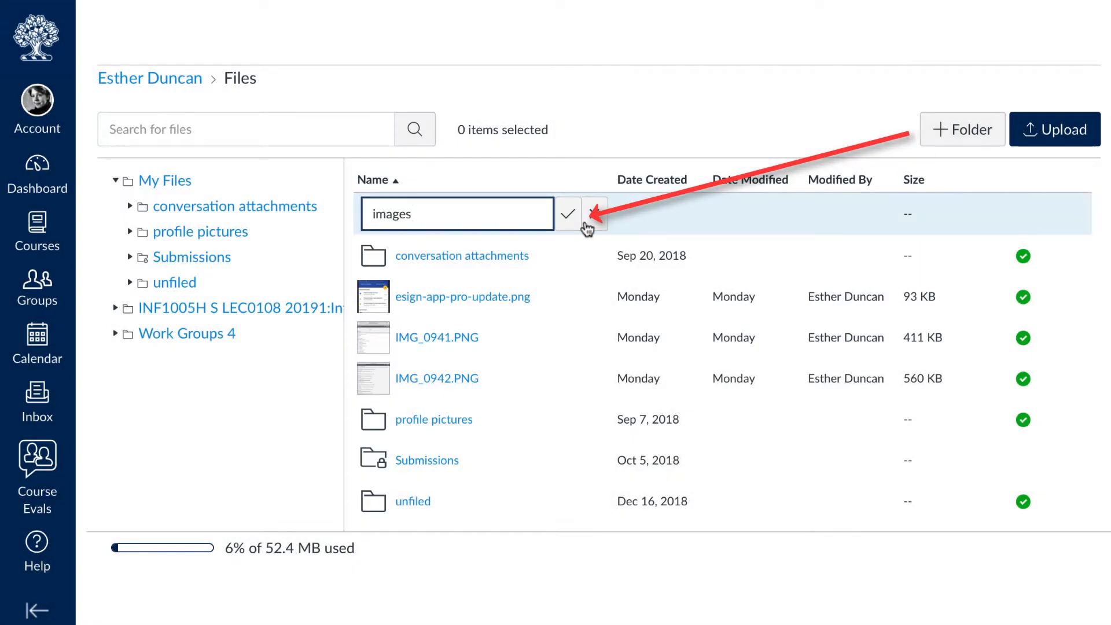
pyautogui.click(566, 223)
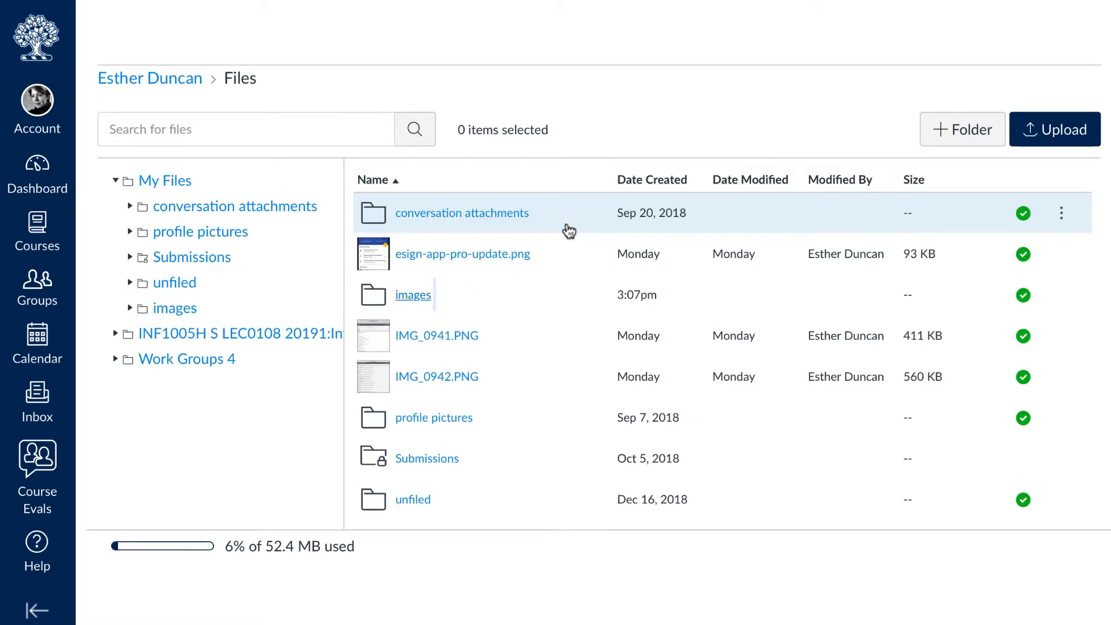
# Upload WW_logo.jpg from the iCloud Desktop into the new images folder.
pyautogui.click(414, 294)
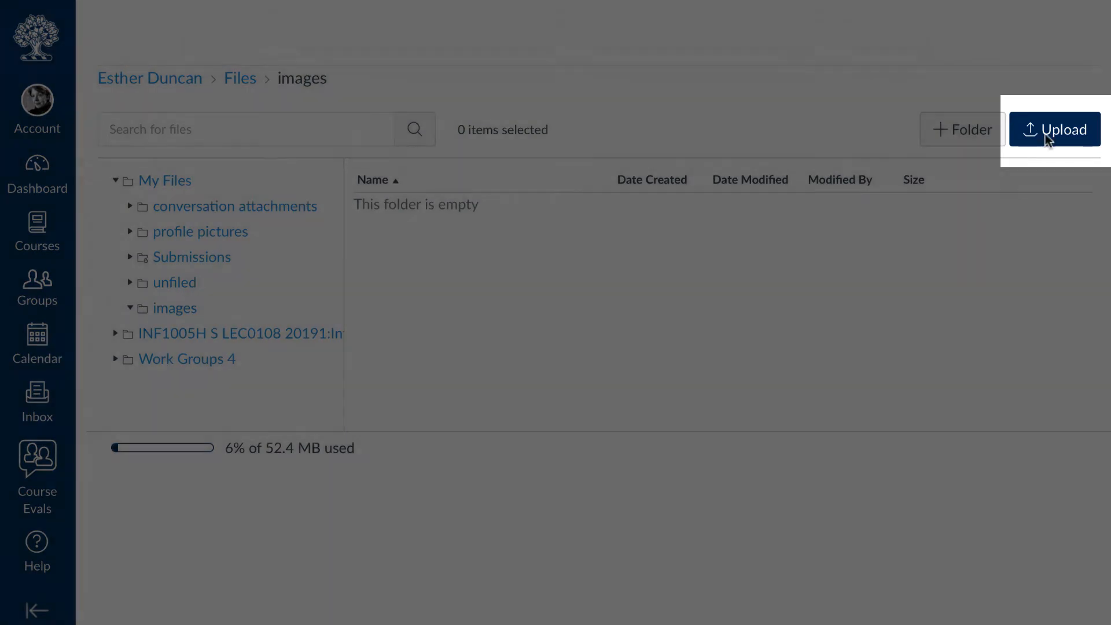
pyautogui.click(1049, 133)
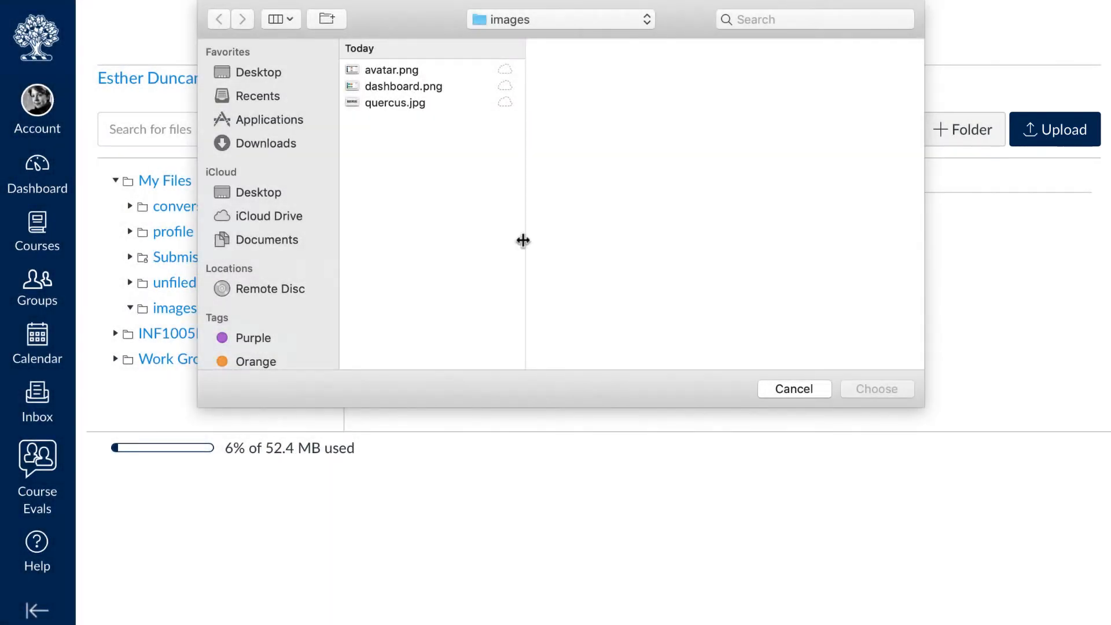
pyautogui.click(284, 193)
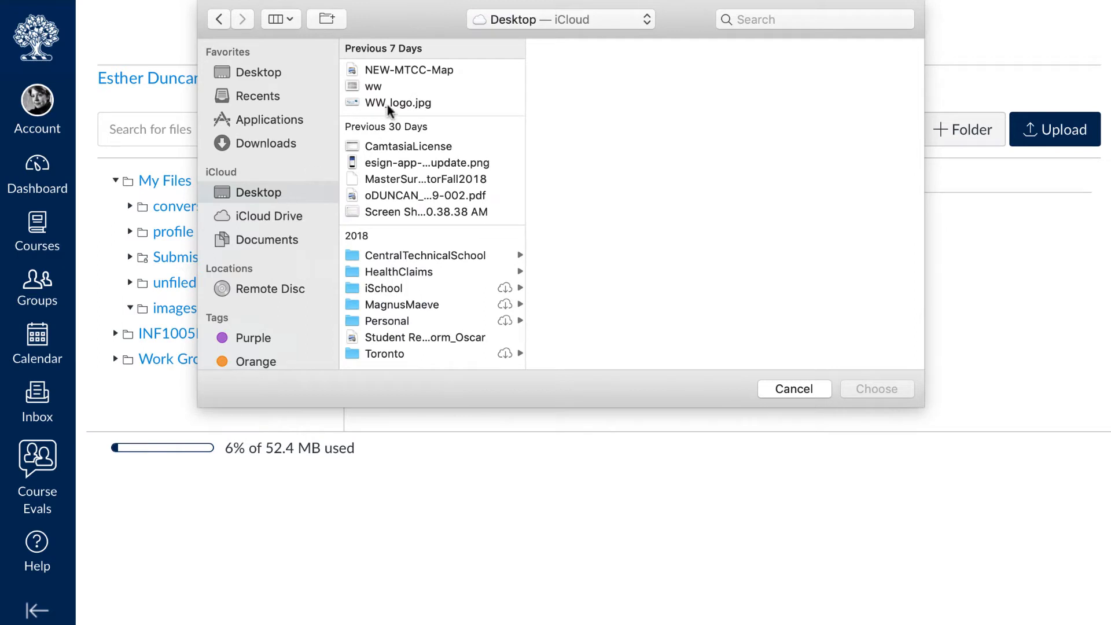
pyautogui.click(387, 105)
pyautogui.click(870, 393)
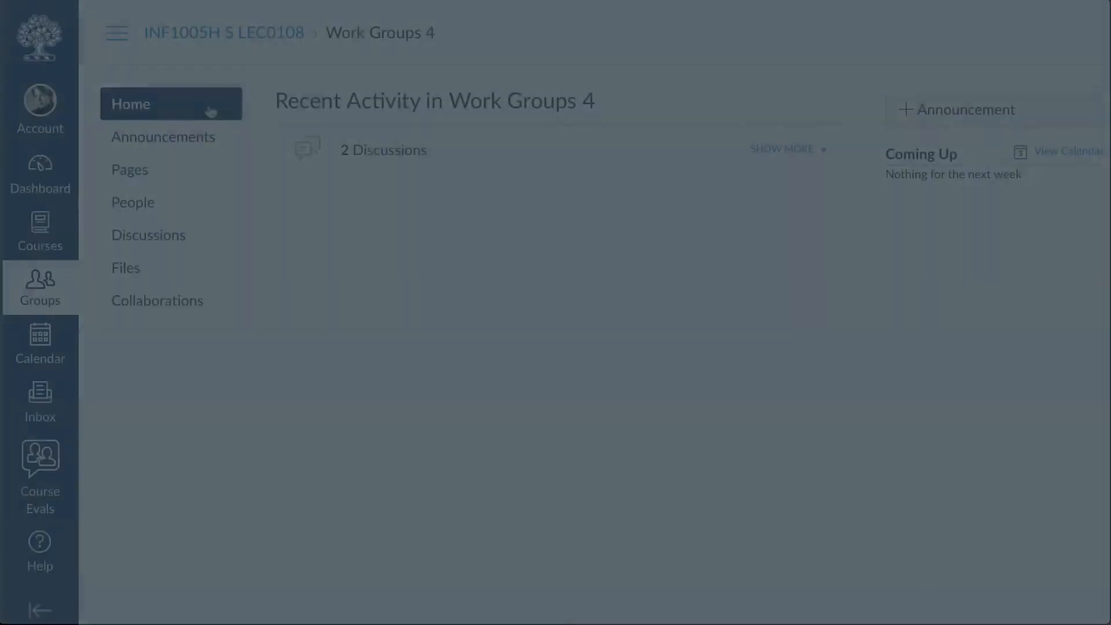
# Open the Work Groups 4 discussion "Adding an image to Quercus" and start a reply to it.
pyautogui.click(372, 157)
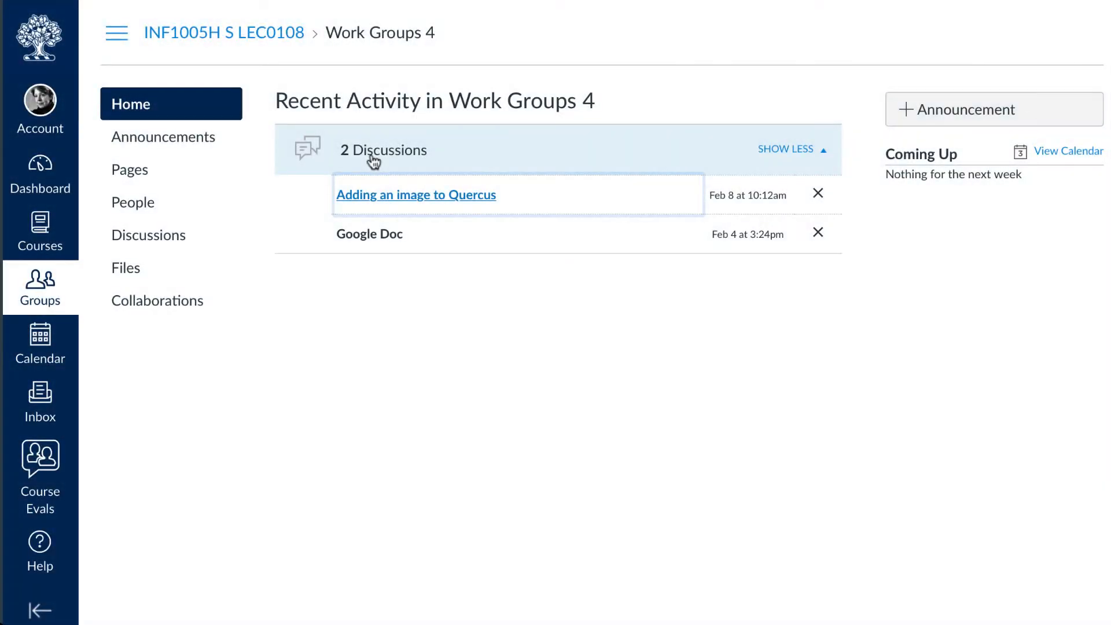
pyautogui.click(382, 192)
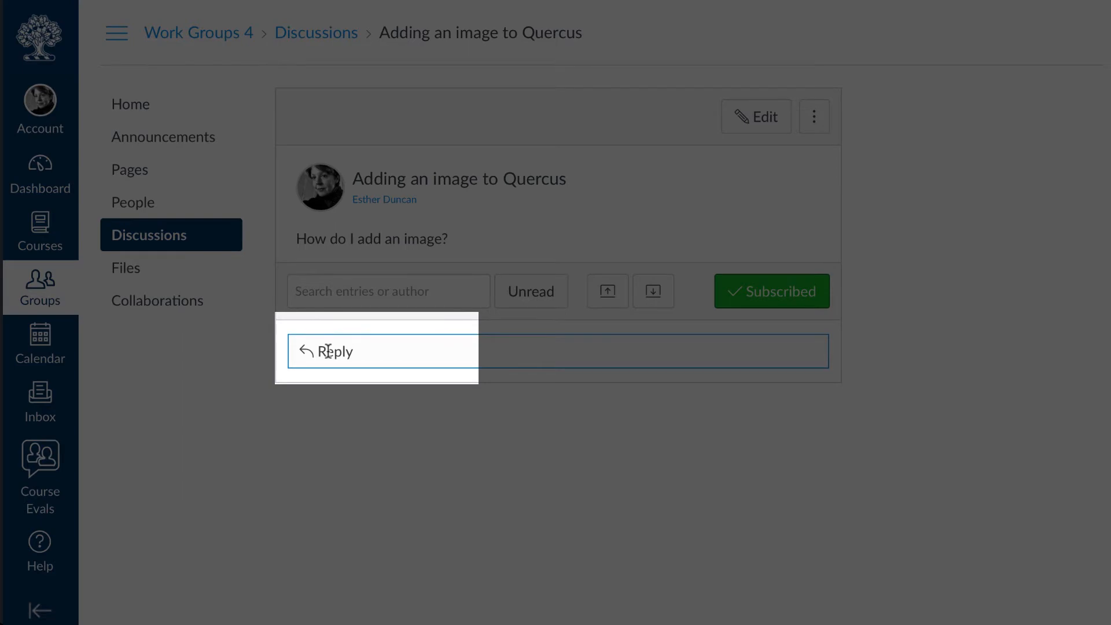
pyautogui.click(327, 351)
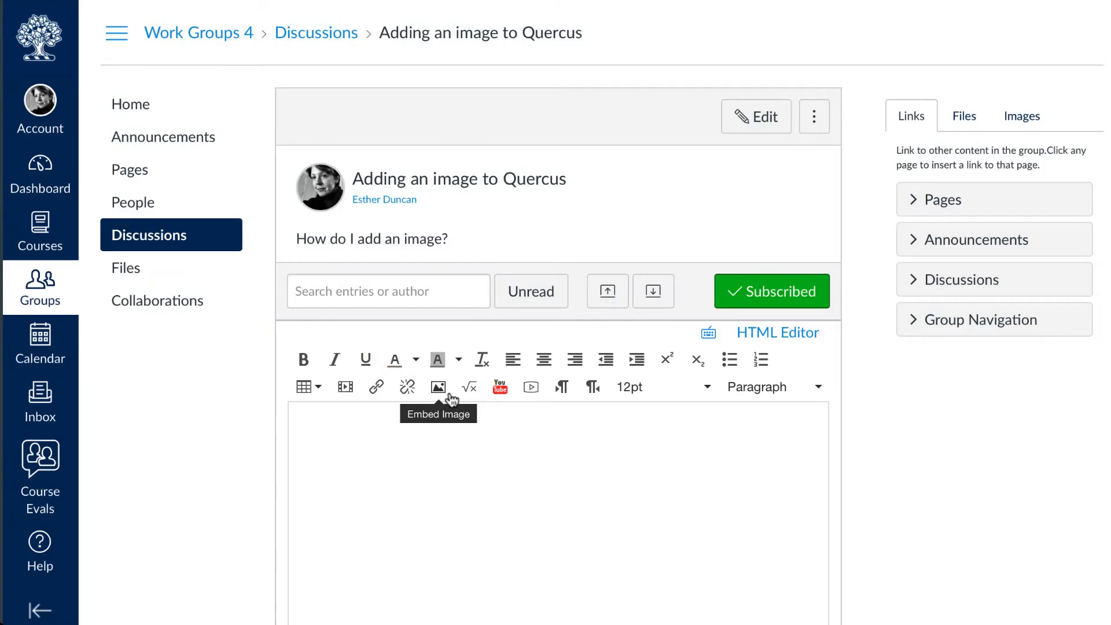
# Embed an image in the reply, choosing WW_logo.jpg from the images folder in My files on Canvas as its source.
pyautogui.click(438, 387)
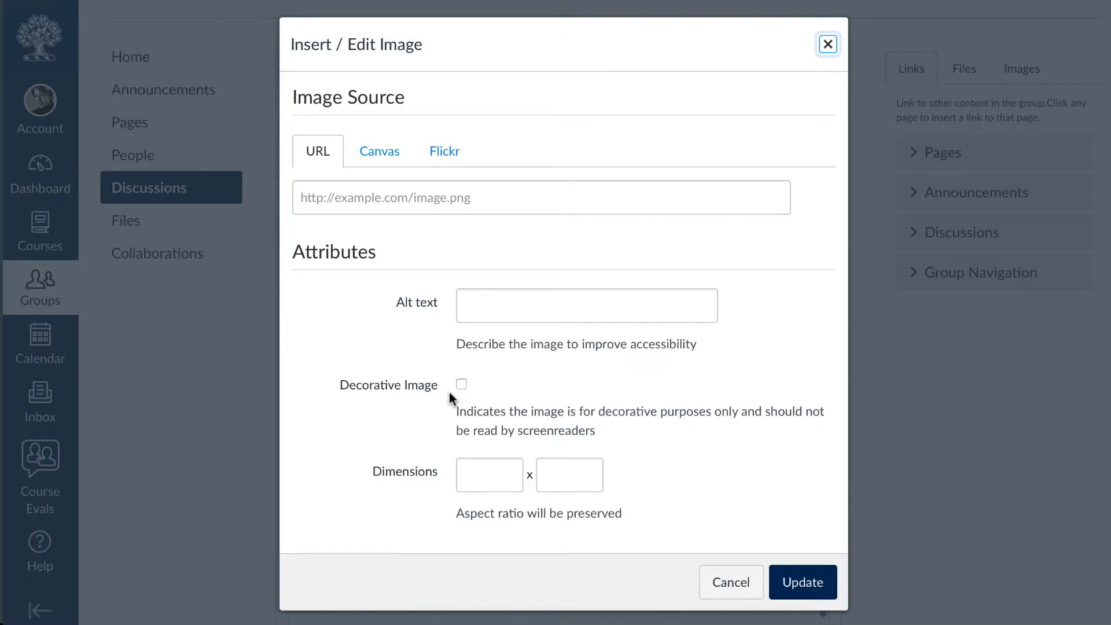
pyautogui.click(389, 157)
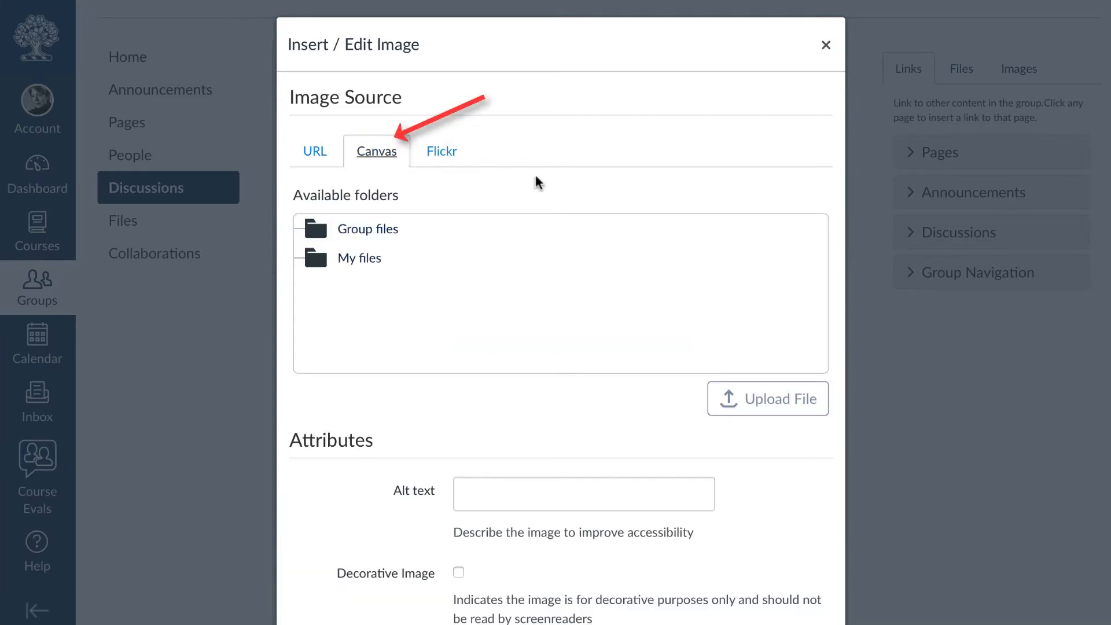
pyautogui.click(529, 266)
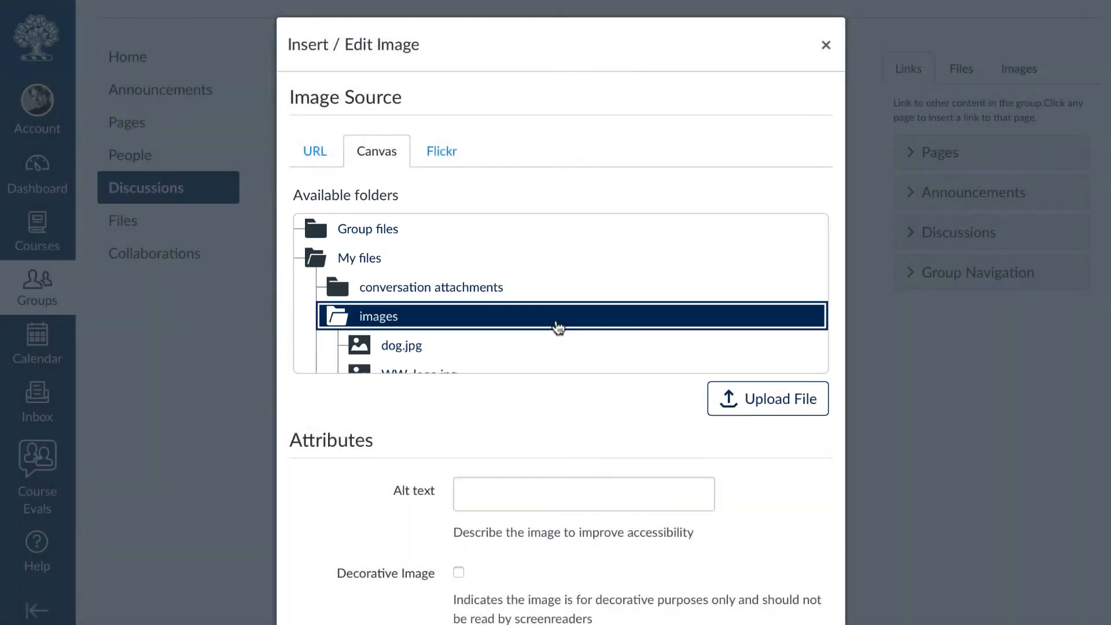
pyautogui.click(625, 329)
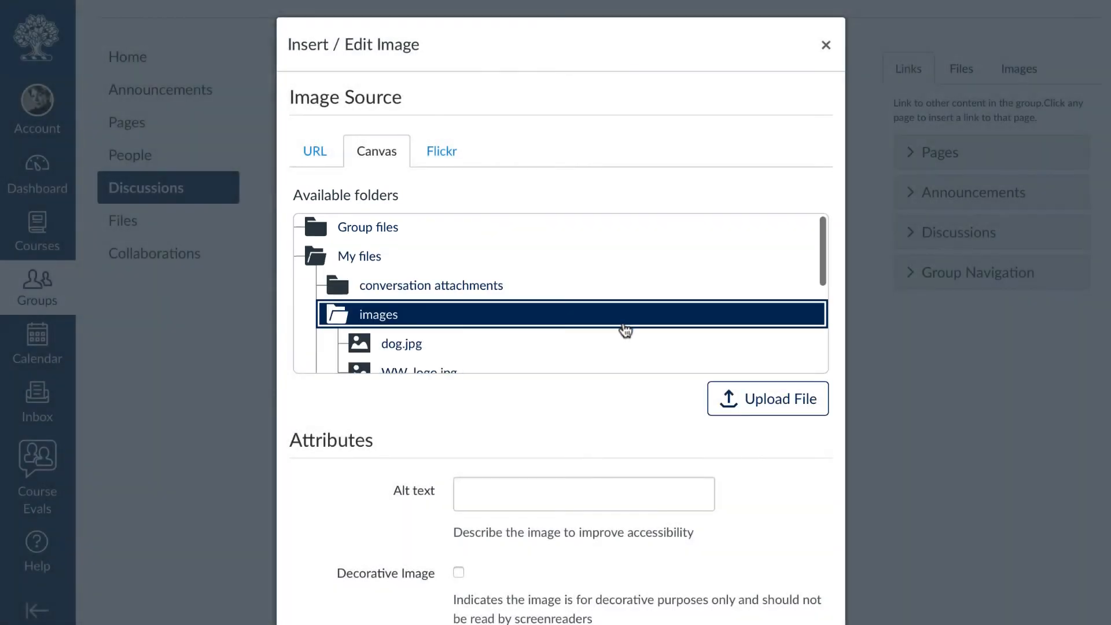
pyautogui.scroll(-1, 624, 329)
pyautogui.click(588, 330)
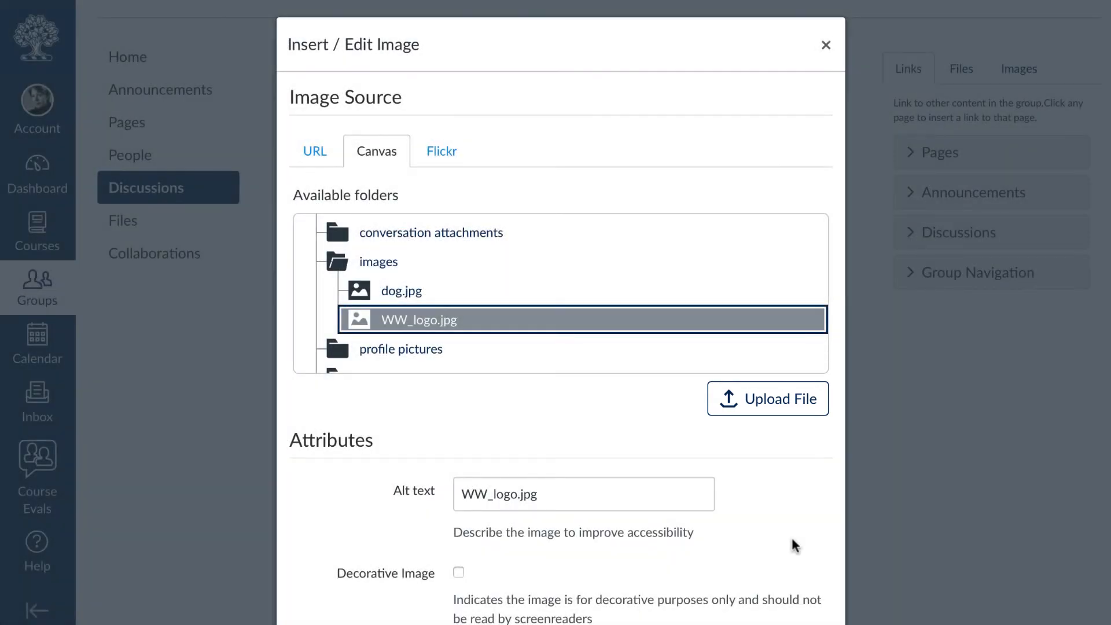
# Replace the image's alt text with "Welcome Wagon".
pyautogui.scroll(-3, 790, 536)
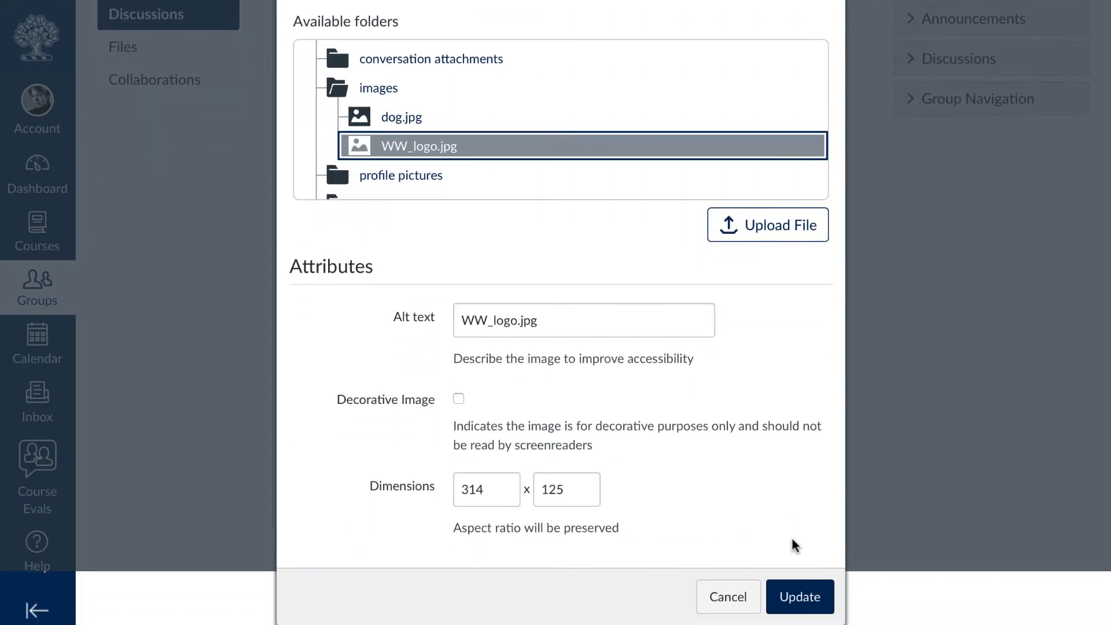
pyautogui.tripleClick(641, 330)
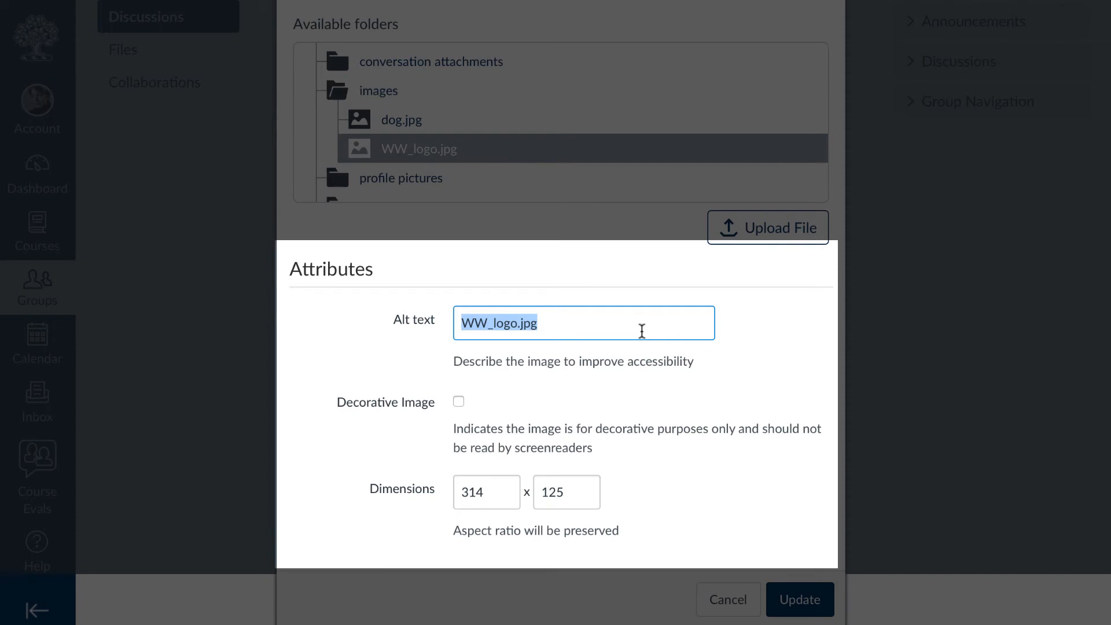
pyautogui.write('Welcome Wagone')
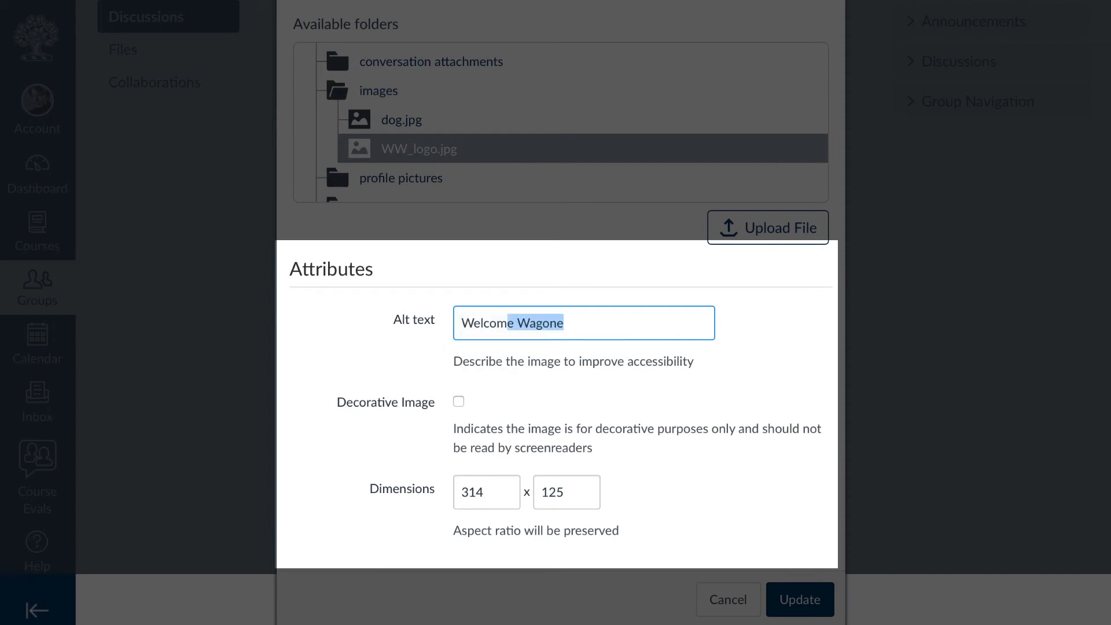
pyautogui.press('Right')
pyautogui.press('BackSpace')
pyautogui.click(664, 349)
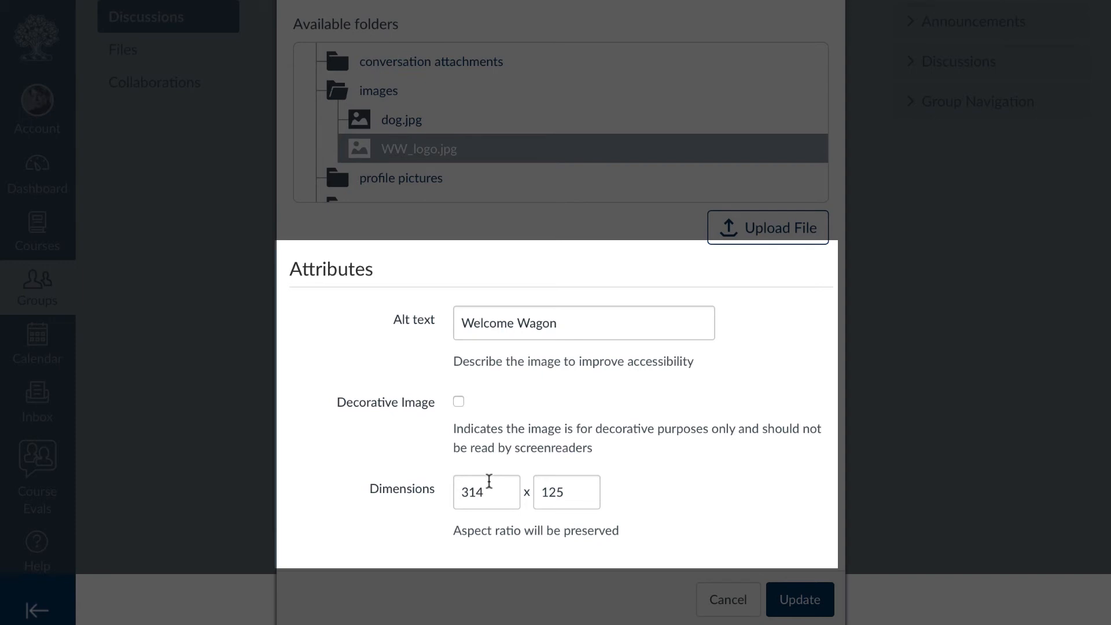
# Set the image width to 300 and insert the image into the reply.
pyautogui.moveTo(467, 492); pyautogui.dragTo(502, 493)
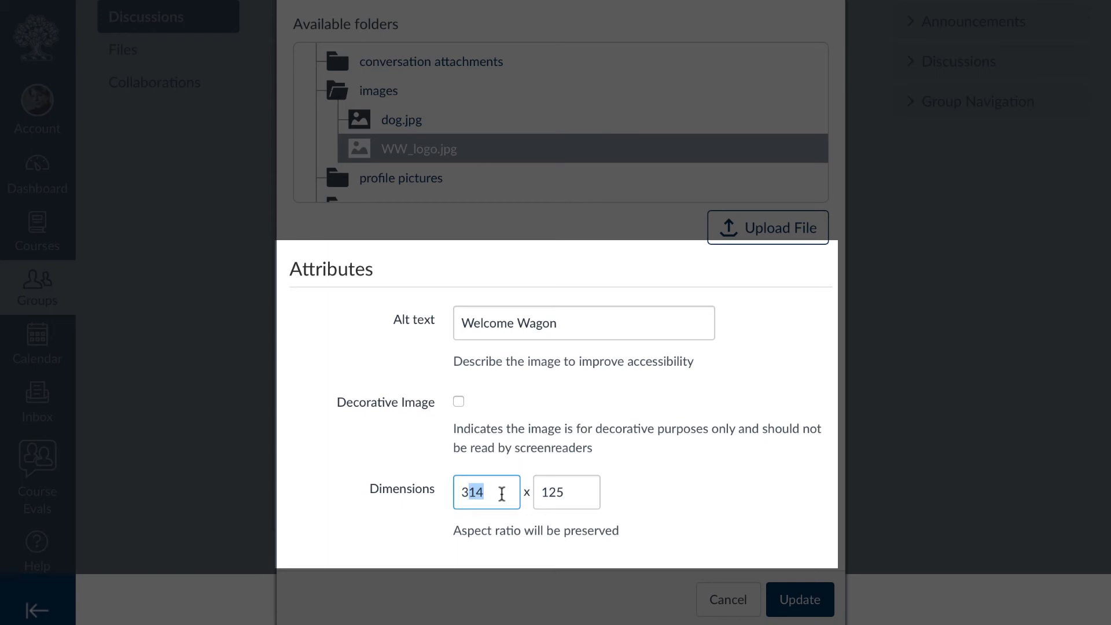
pyautogui.write('00')
pyautogui.click(617, 498)
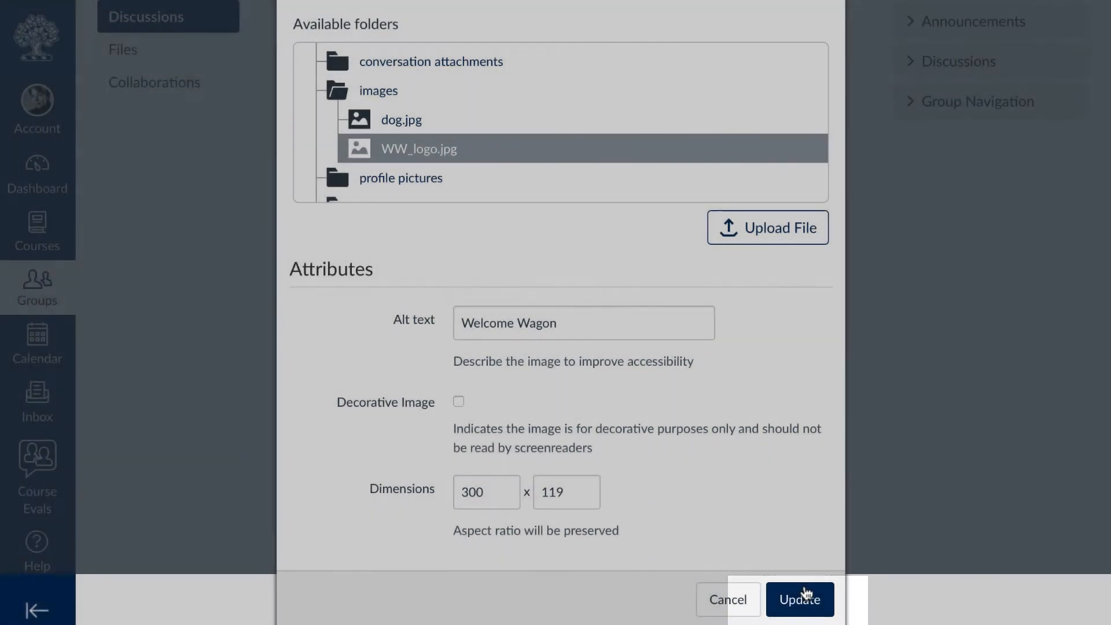
pyautogui.click(800, 595)
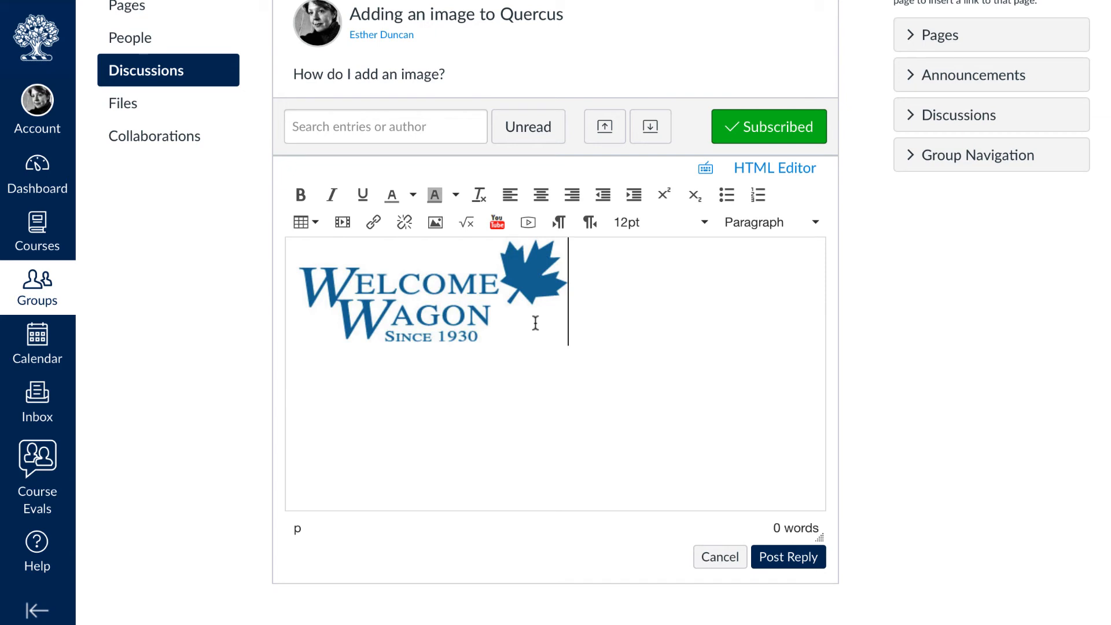
# Shrink the inserted Welcome Wagon logo slightly by its lower-right corner in the reply editor.
pyautogui.click(506, 311)
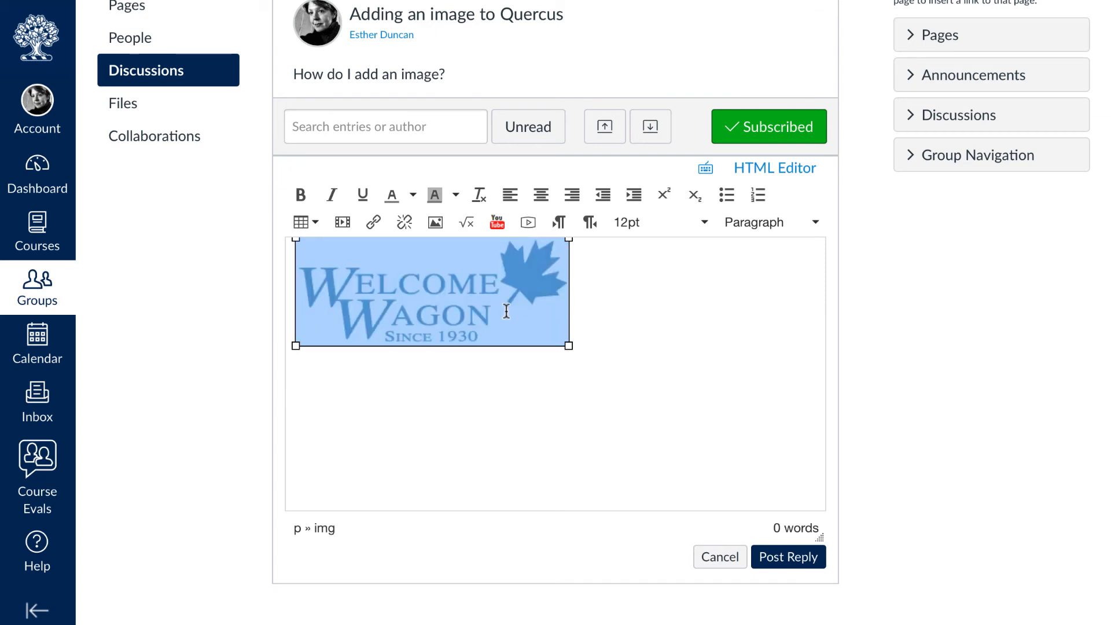
pyautogui.moveTo(570, 346); pyautogui.dragTo(538, 340)
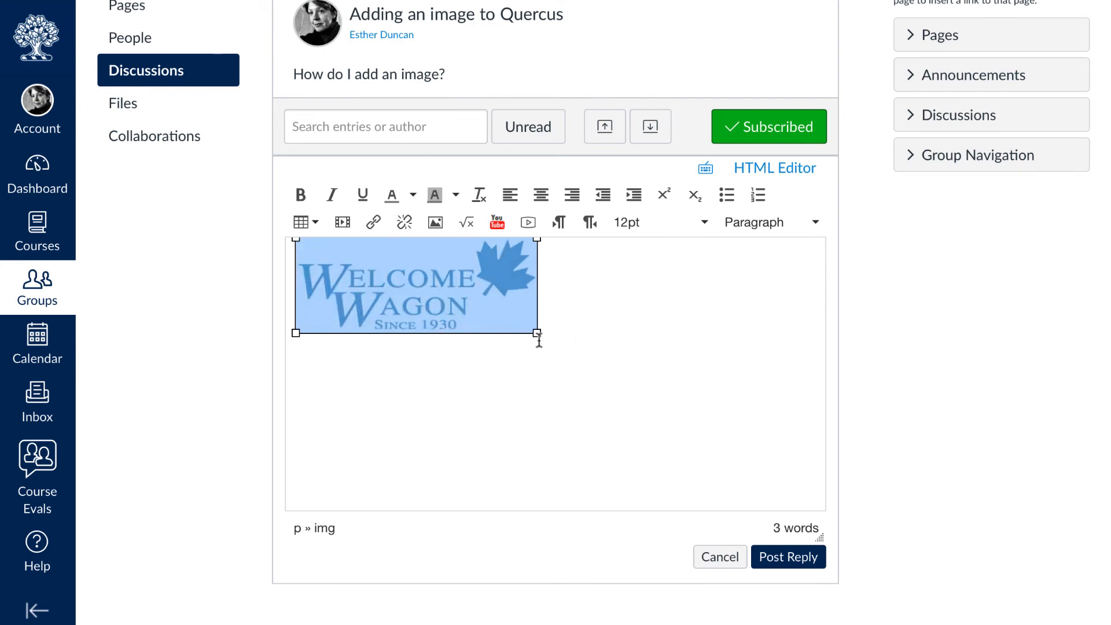
pyautogui.click(541, 366)
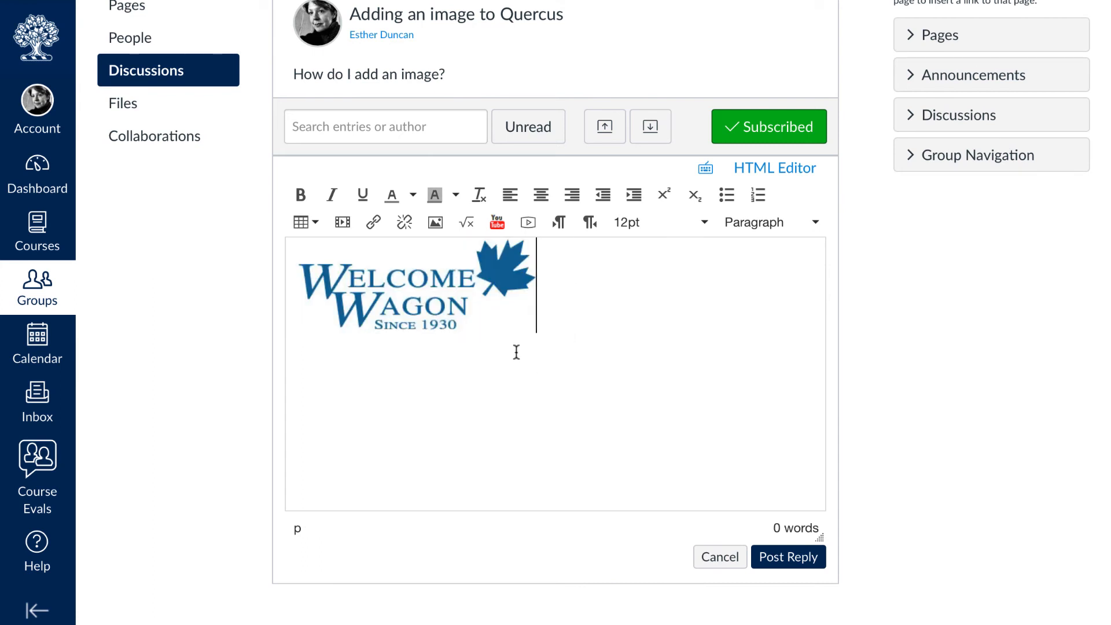
# Centre the Welcome Wagon logo in the reply and post the reply to the discussion.
pyautogui.click(485, 312)
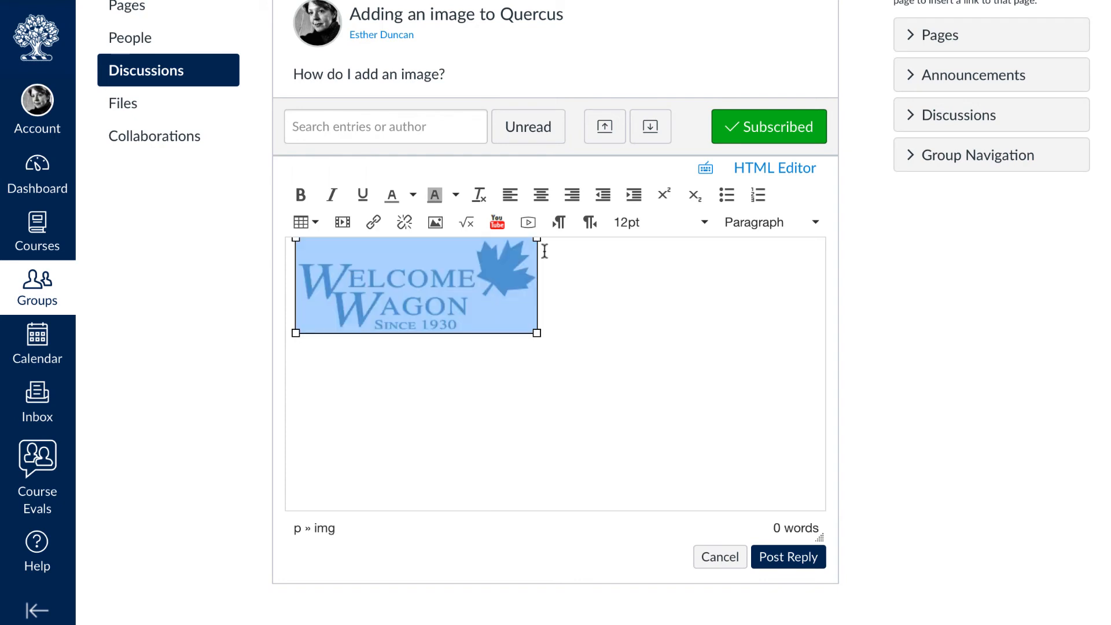
pyautogui.click(540, 195)
pyautogui.click(649, 388)
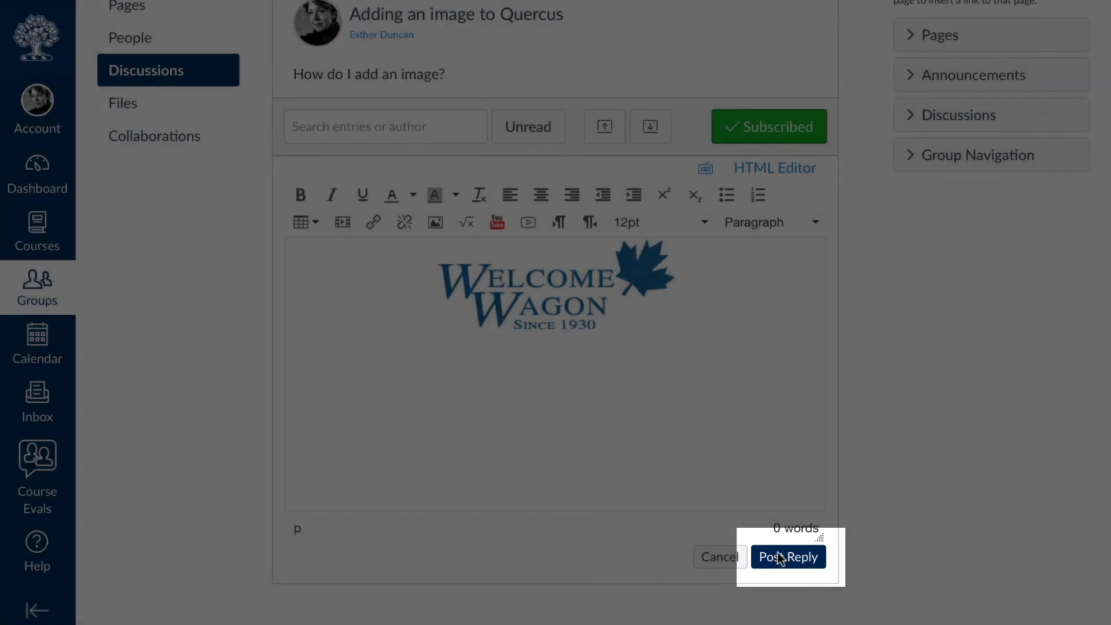
pyautogui.click(778, 556)
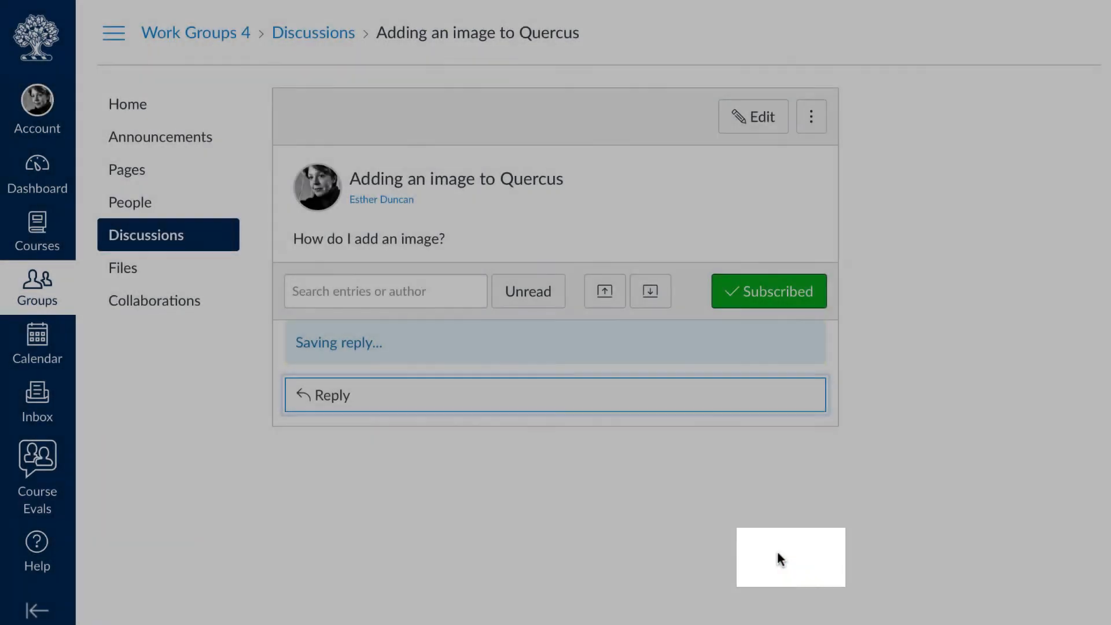
# Open the management options of the posted reply containing the Welcome Wagon logo.
pyautogui.scroll(-2, 778, 556)
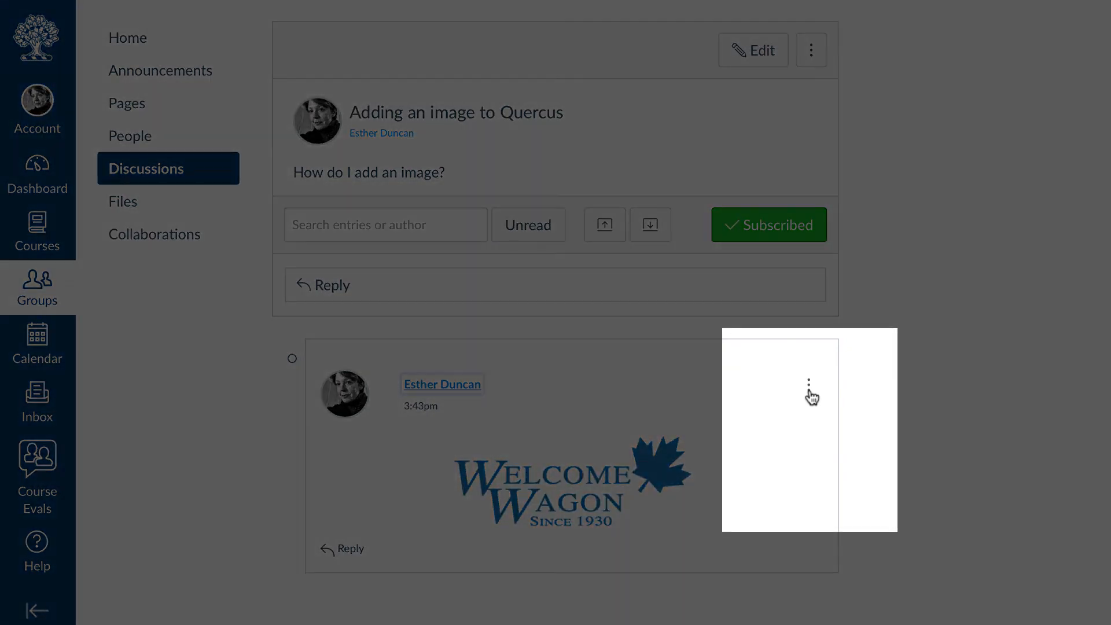
pyautogui.click(809, 388)
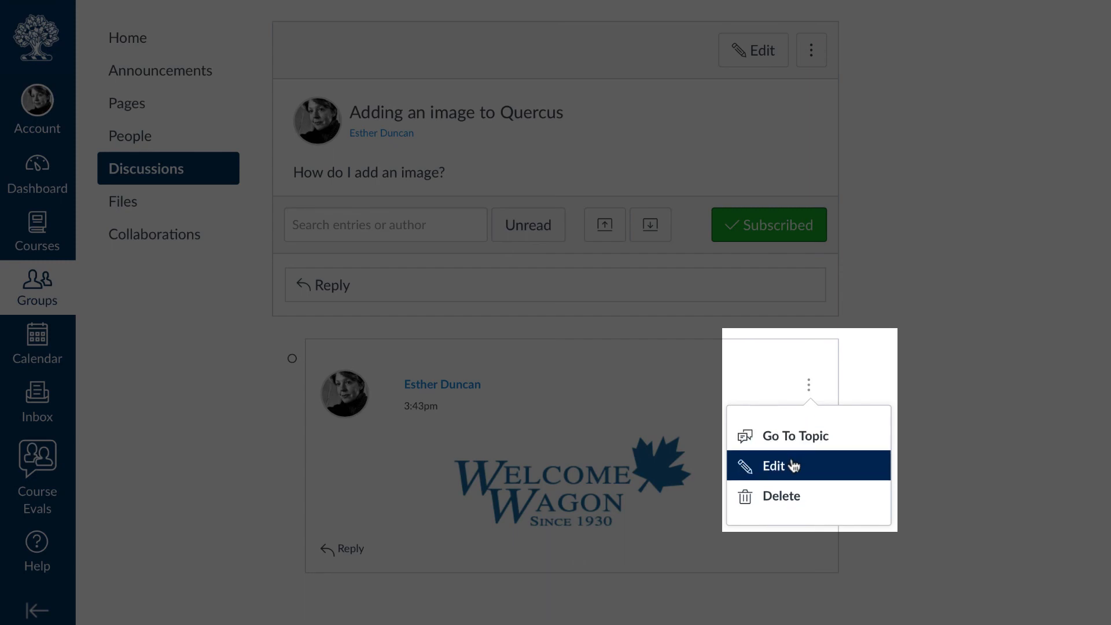